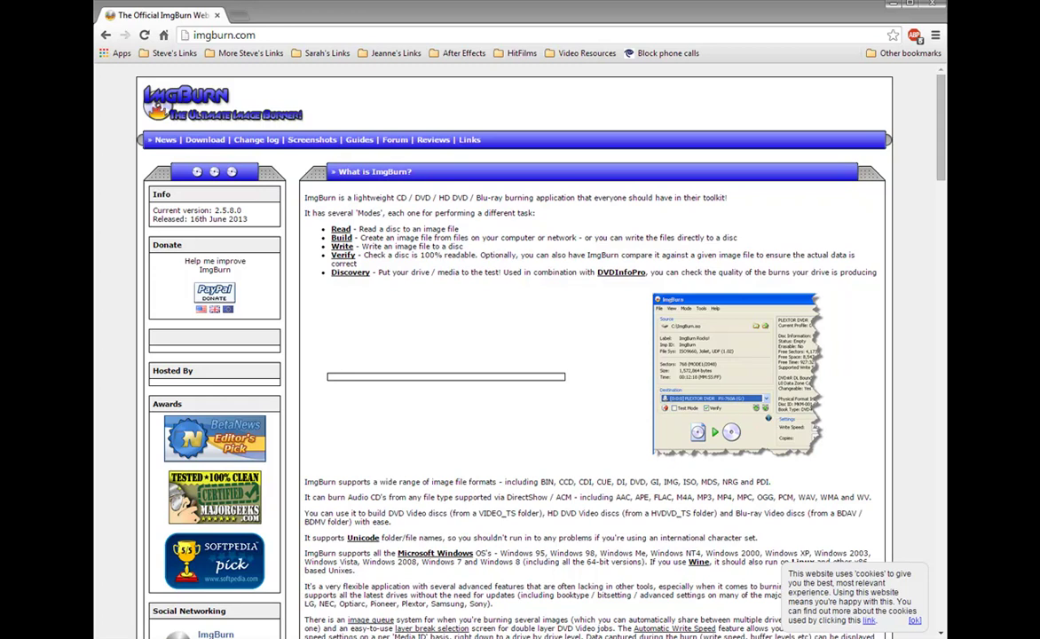
Open a file browser and inspect the VIDEO_TS folder inside DVD Files > JasonAtPlay on the Desktop
{"action": "key", "text": "super+e"}
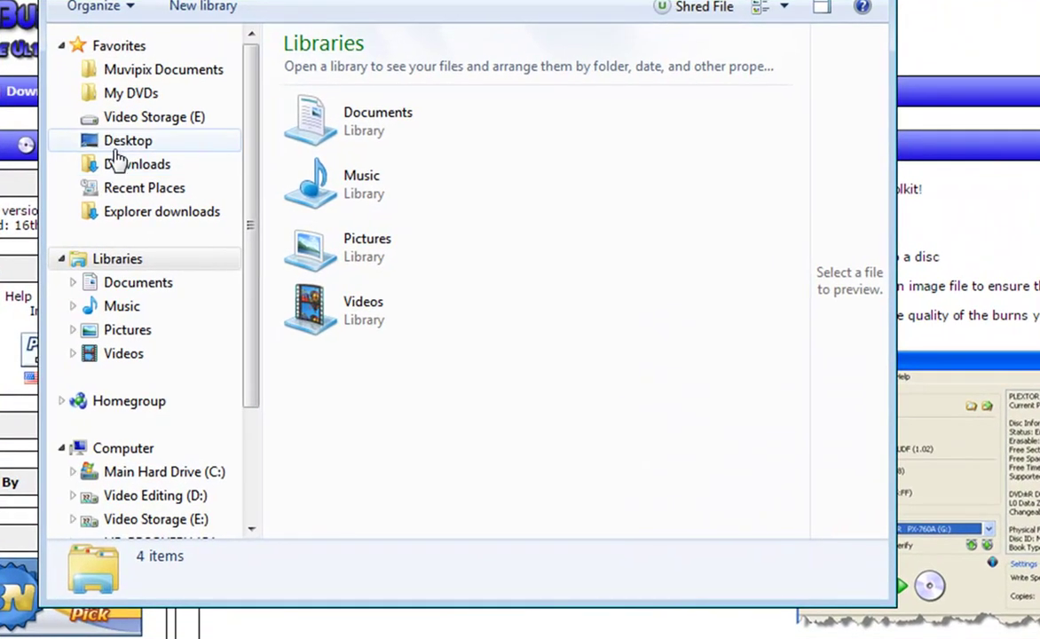
{"action": "left_click", "coordinate": [243, 166]}
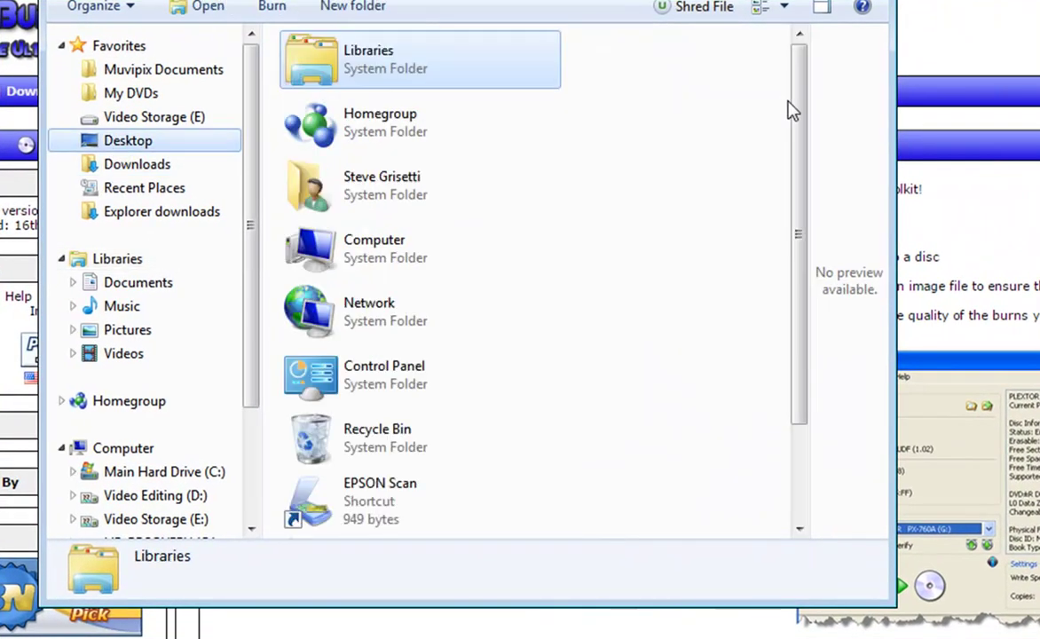
{"action": "left_click_drag", "start_coordinate": [800, 128], "coordinate": [796, 316]}
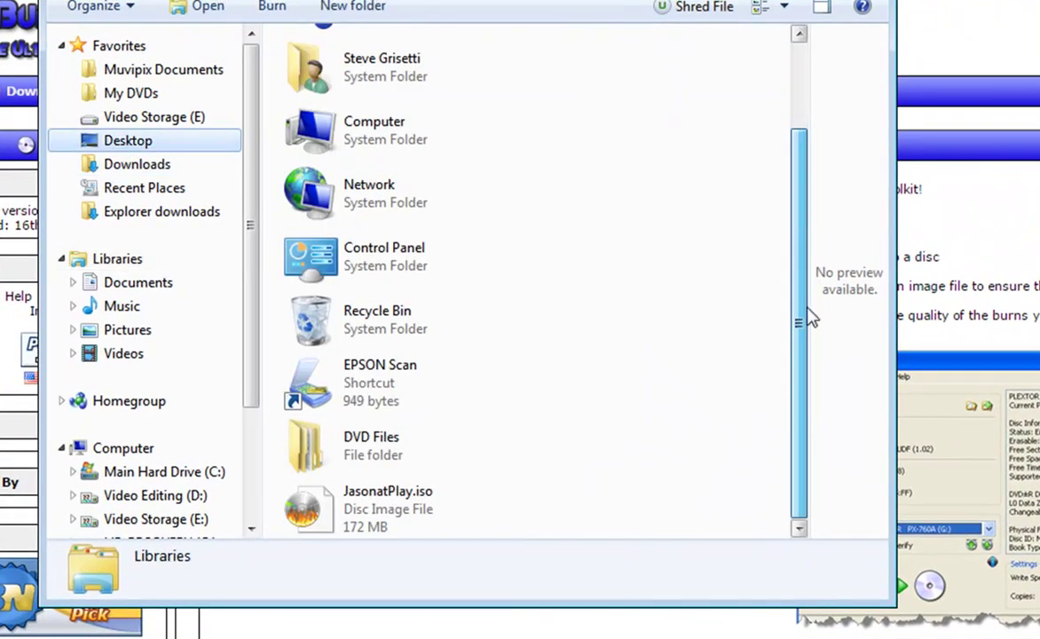
{"action": "double_click", "coordinate": [382, 441]}
{"action": "left_click", "coordinate": [326, 80]}
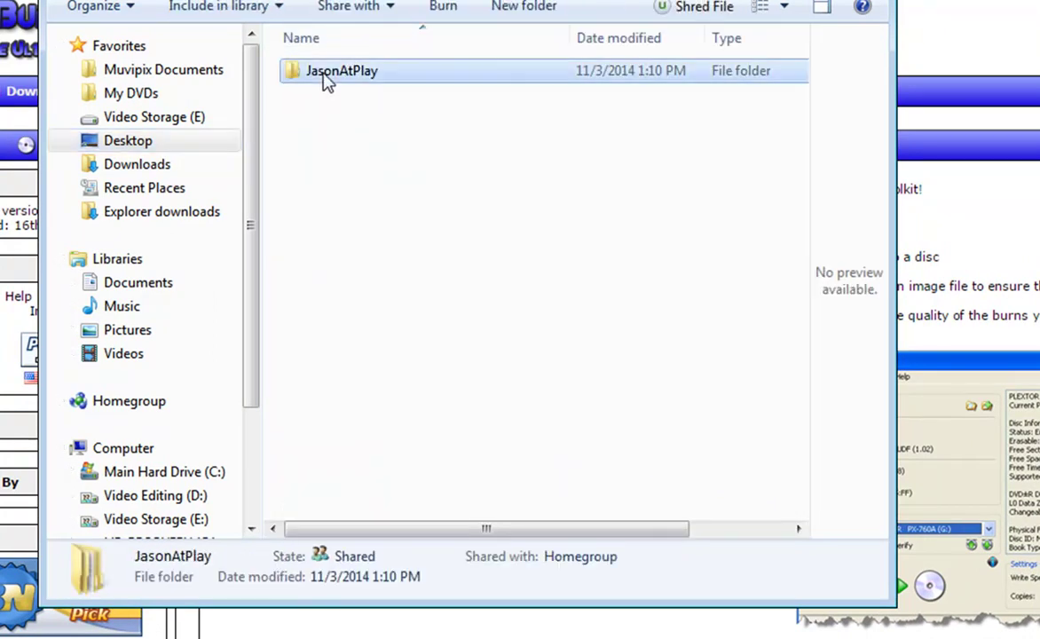
{"action": "double_click", "coordinate": [326, 80]}
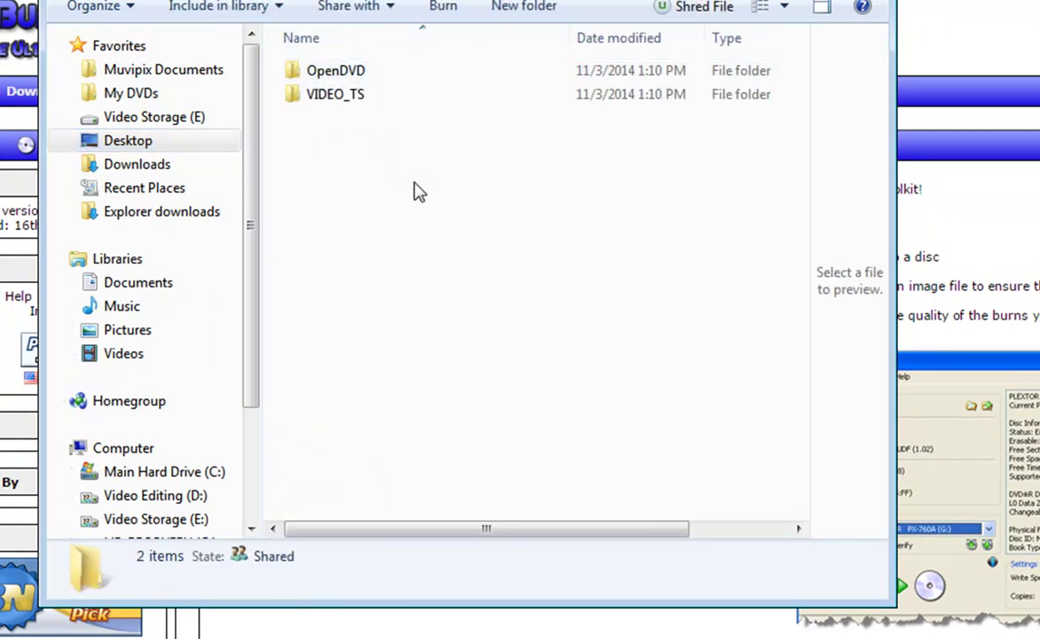
{"action": "double_click", "coordinate": [342, 100]}
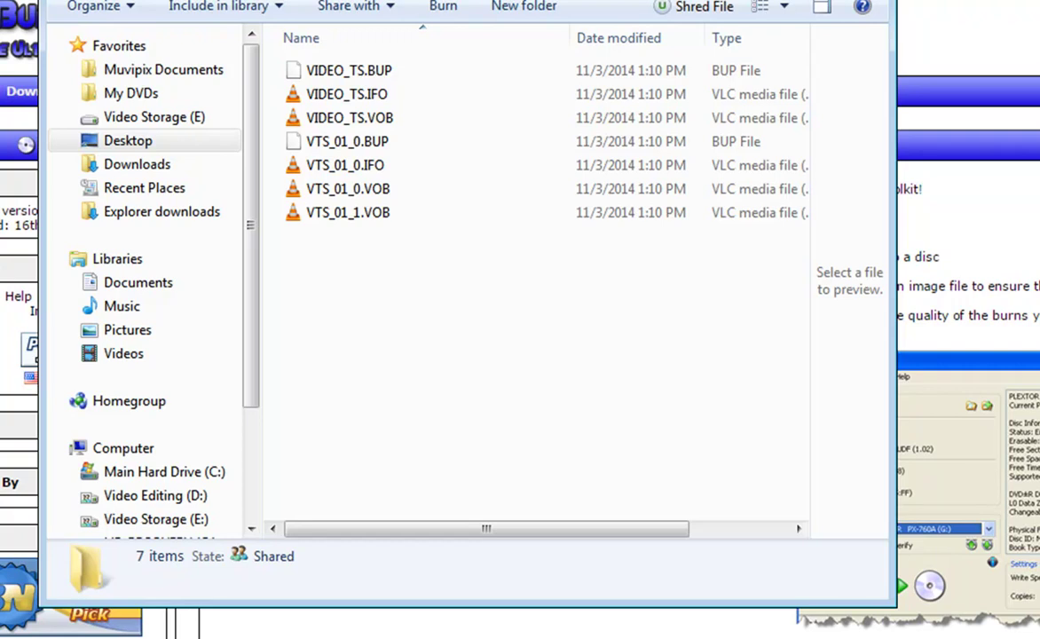
Return to the Desktop folder and select the JasonatPlay.iso disc image to view its details
{"action": "key", "text": "BackSpace"}
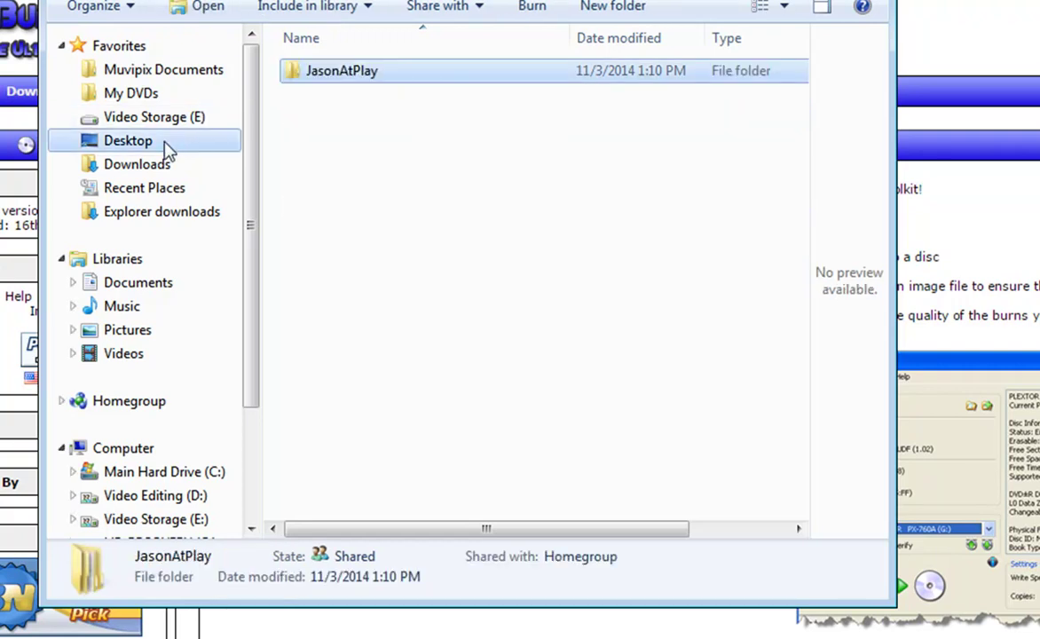
{"action": "left_click", "coordinate": [166, 149]}
{"action": "left_click_drag", "start_coordinate": [798, 327], "coordinate": [799, 476]}
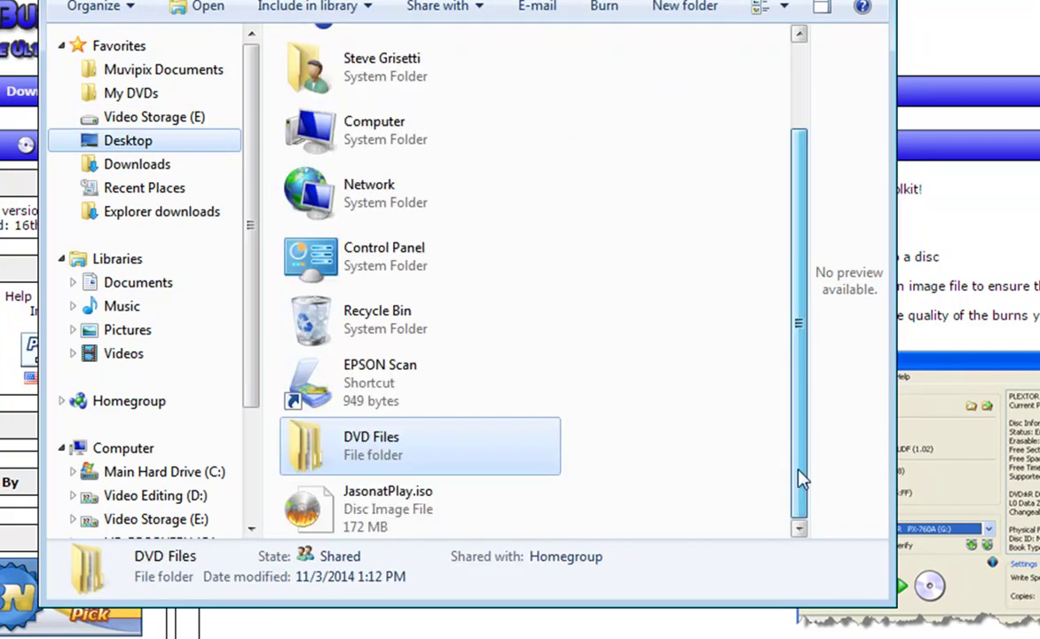
{"action": "left_click", "coordinate": [455, 518]}
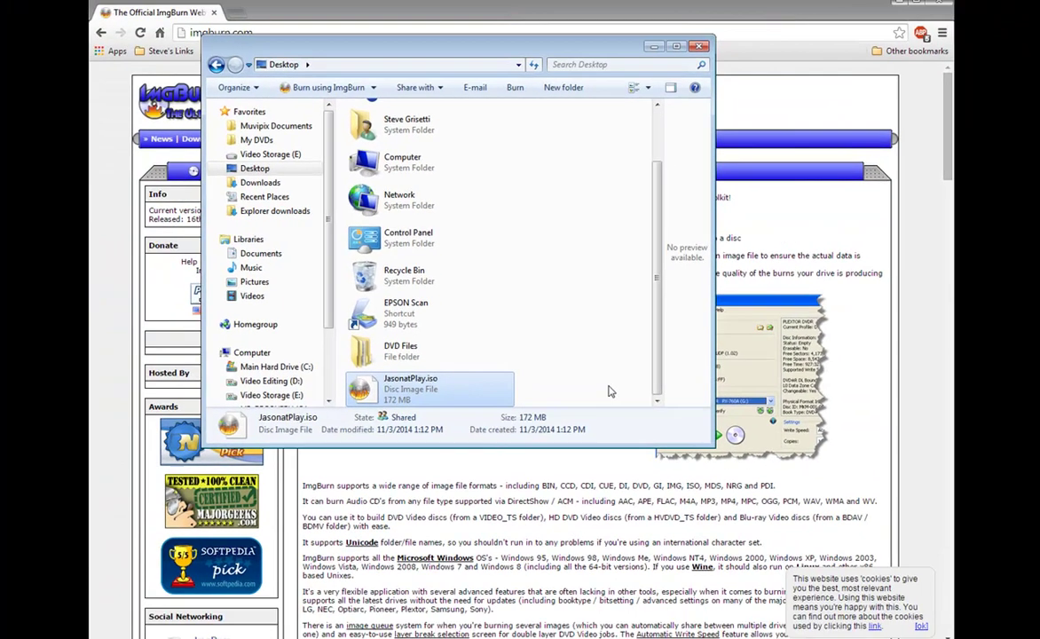
Download SetupImgBurn_2.5.8.0.exe from the Digital Digest mirror linked in the v2.5.8.0 release news on the ImgBurn website
{"action": "left_click", "coordinate": [882, 14]}
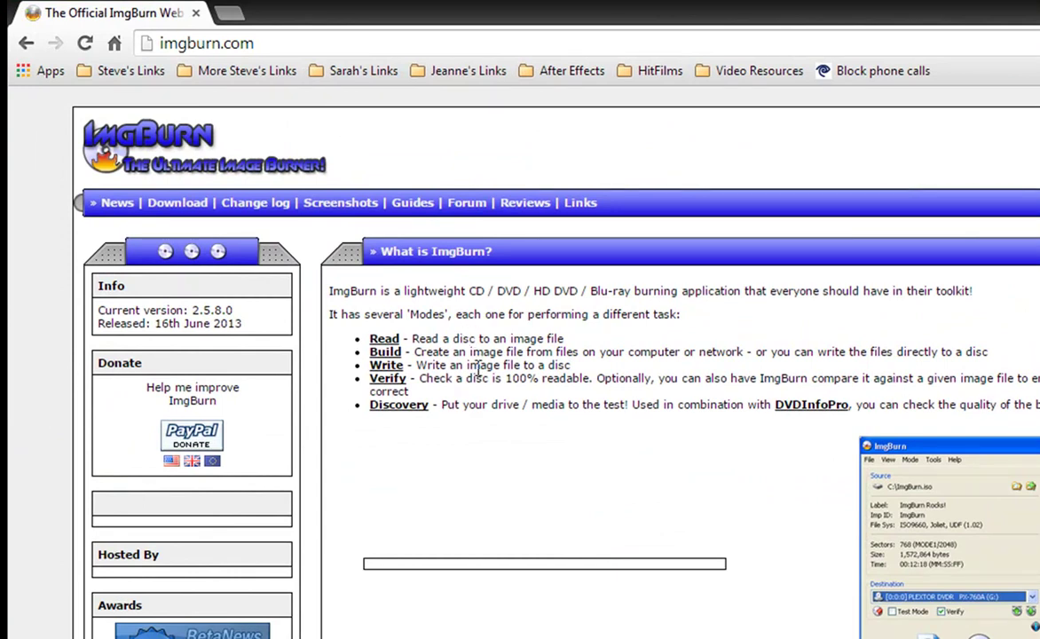
{"action": "scroll", "coordinate": [520, 447], "scroll_direction": "down", "scroll_amount": 4}
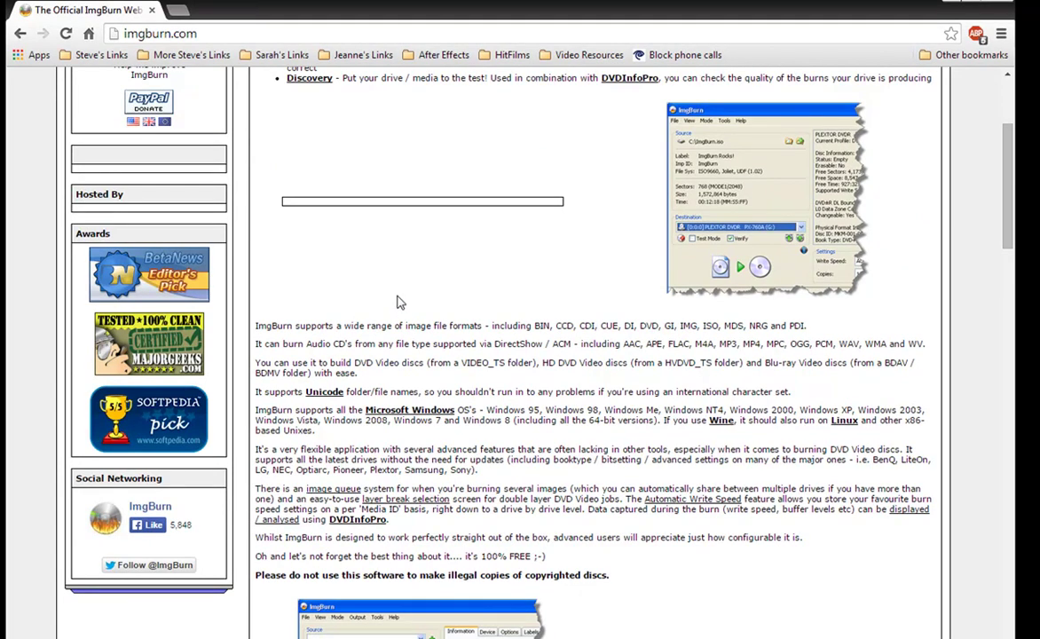
{"action": "scroll", "coordinate": [397, 303], "scroll_direction": "down", "scroll_amount": 5}
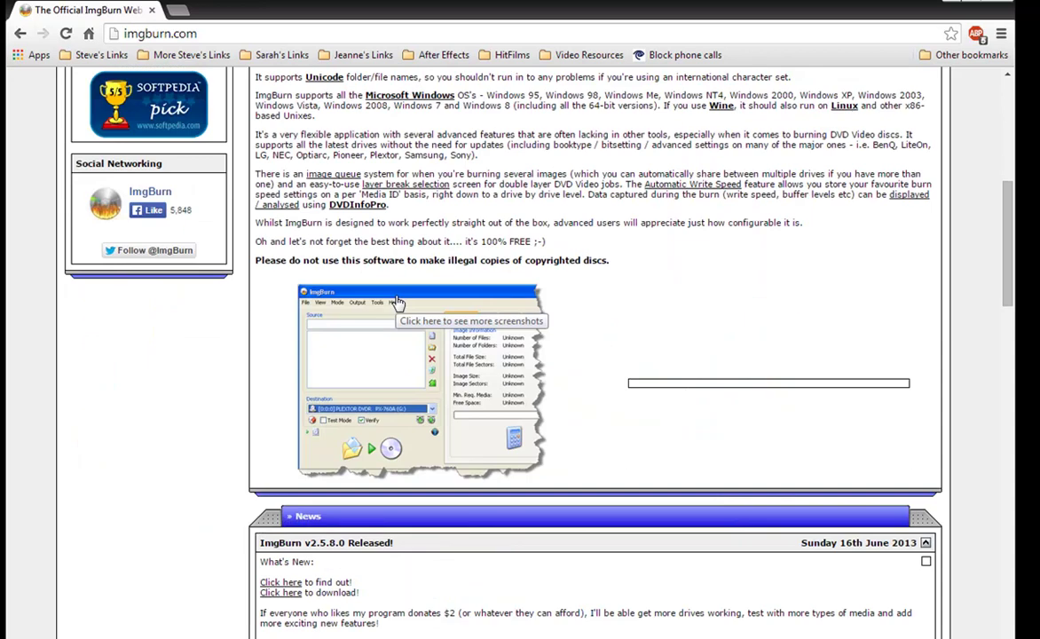
{"action": "scroll", "coordinate": [398, 302], "scroll_direction": "down", "scroll_amount": 4}
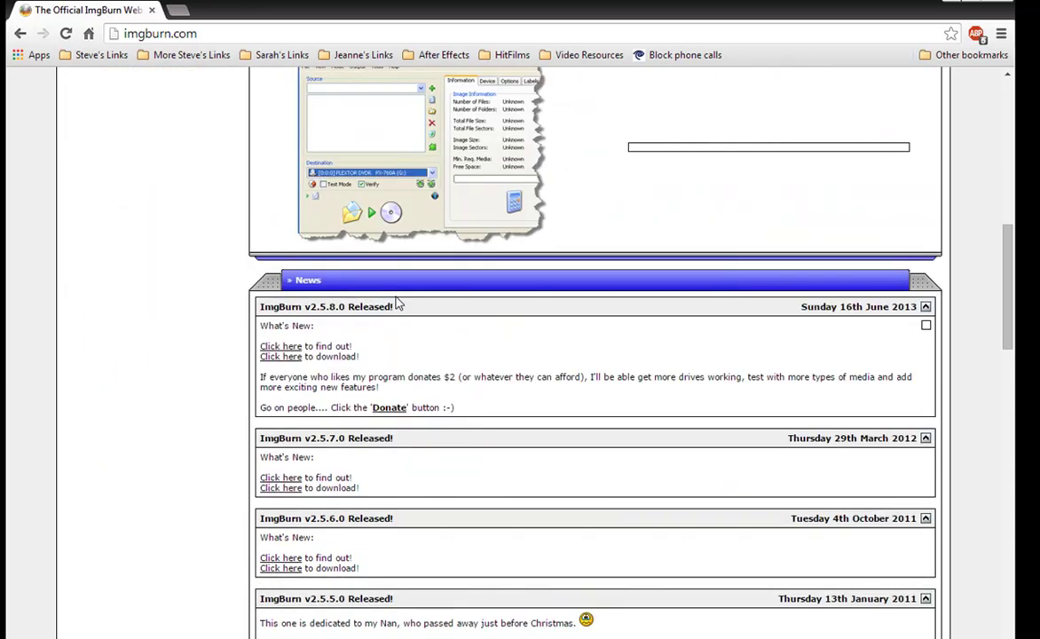
{"action": "left_click", "coordinate": [280, 357]}
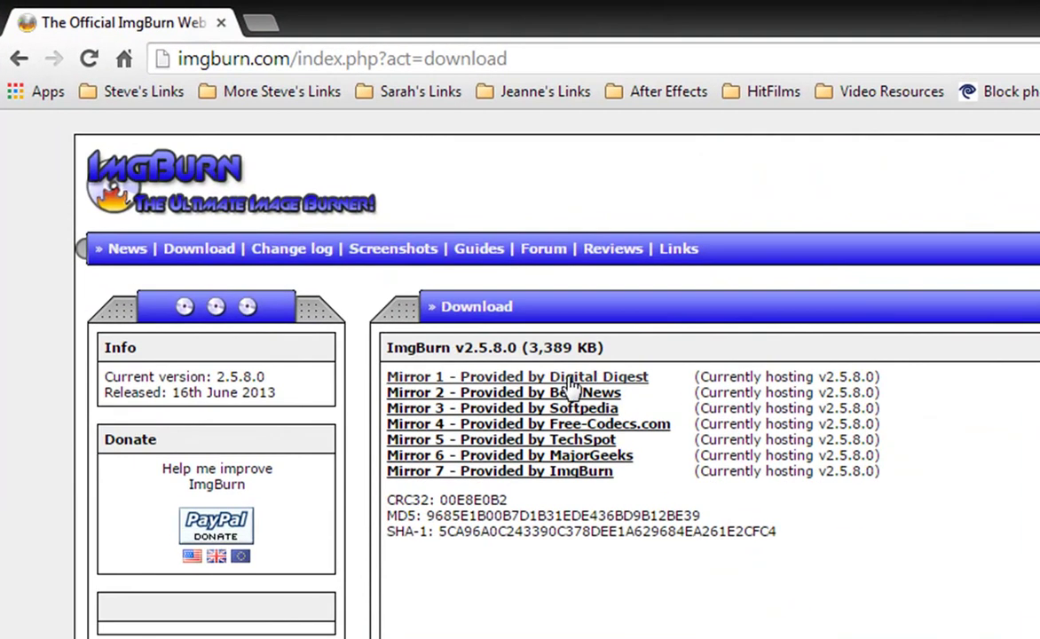
{"action": "left_click", "coordinate": [554, 375]}
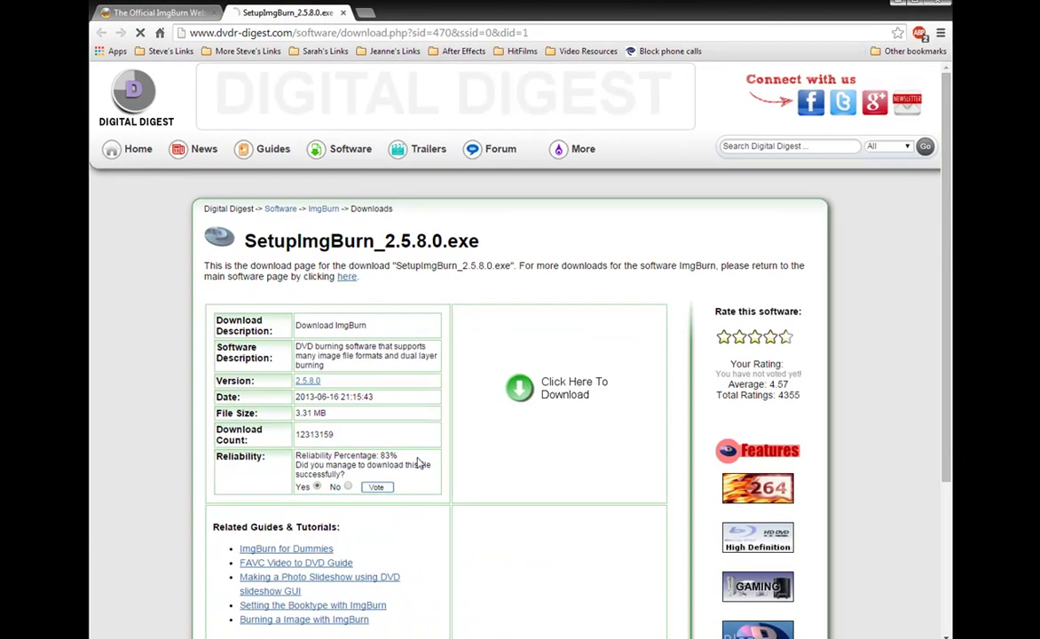
{"action": "left_click", "coordinate": [519, 383]}
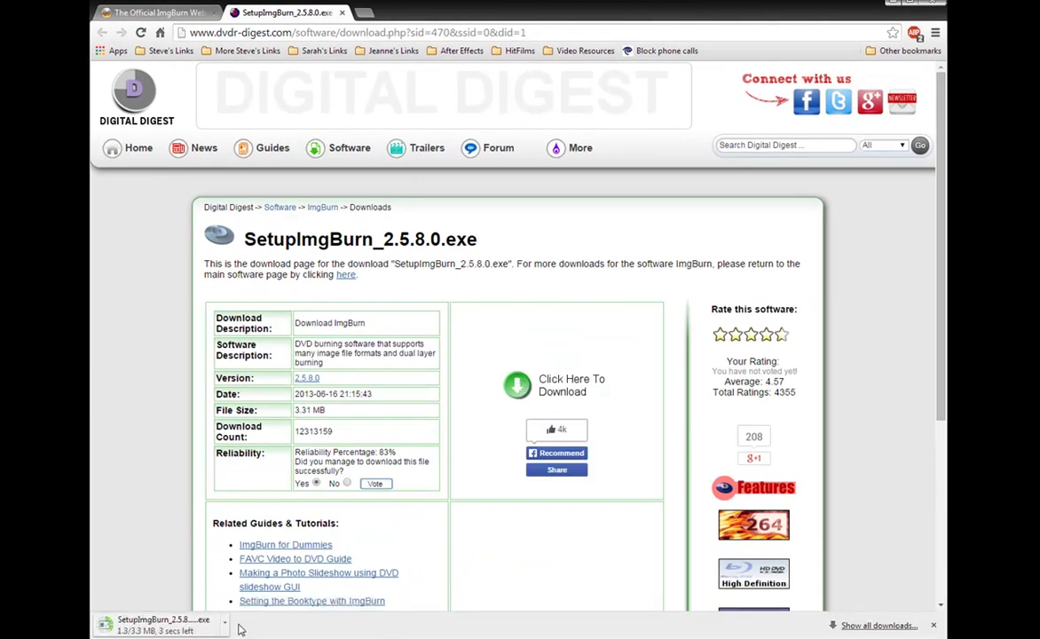
Run the downloaded ImgBurn installer, accept the license, and keep the Full install, default destination folder and ImgBurn Start Menu folder
{"action": "left_click", "coordinate": [178, 625]}
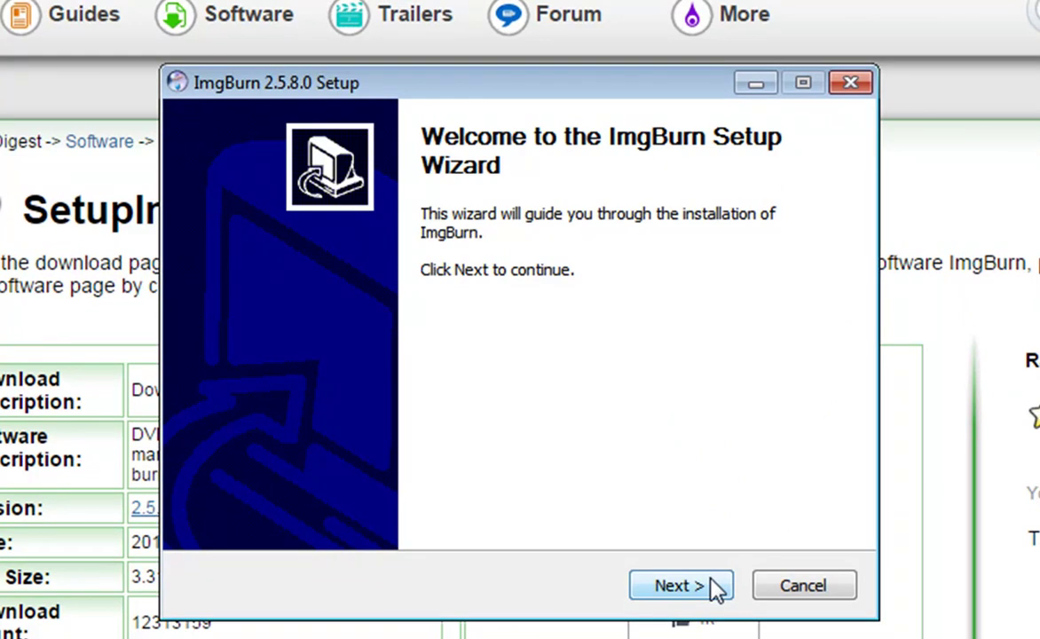
{"action": "left_click", "coordinate": [717, 588]}
{"action": "left_click", "coordinate": [205, 519]}
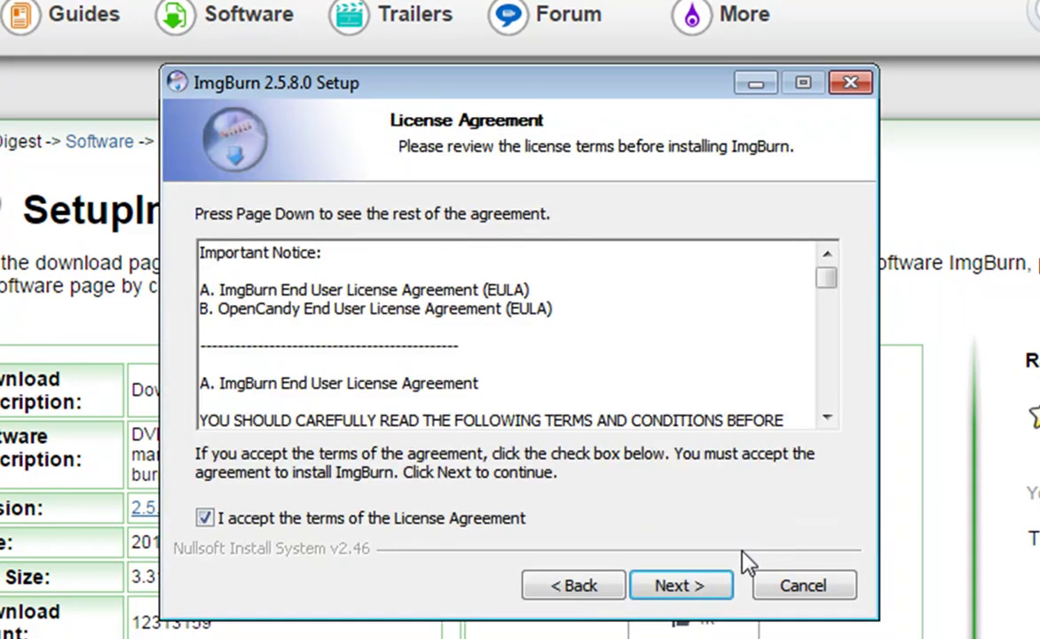
{"action": "left_click", "coordinate": [696, 584]}
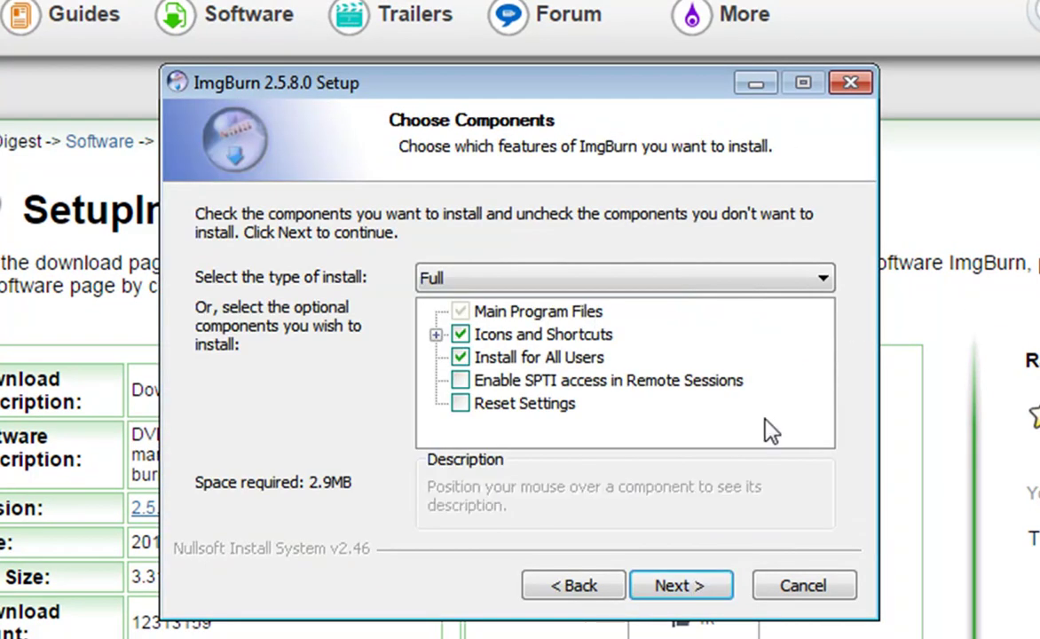
{"action": "left_click", "coordinate": [699, 588]}
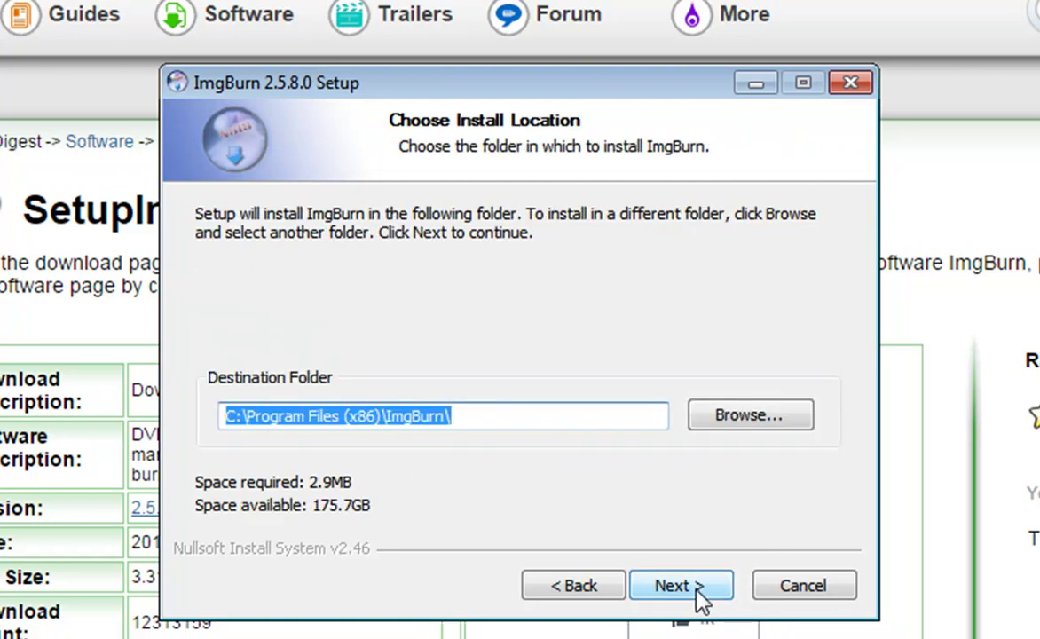
{"action": "left_click", "coordinate": [698, 587]}
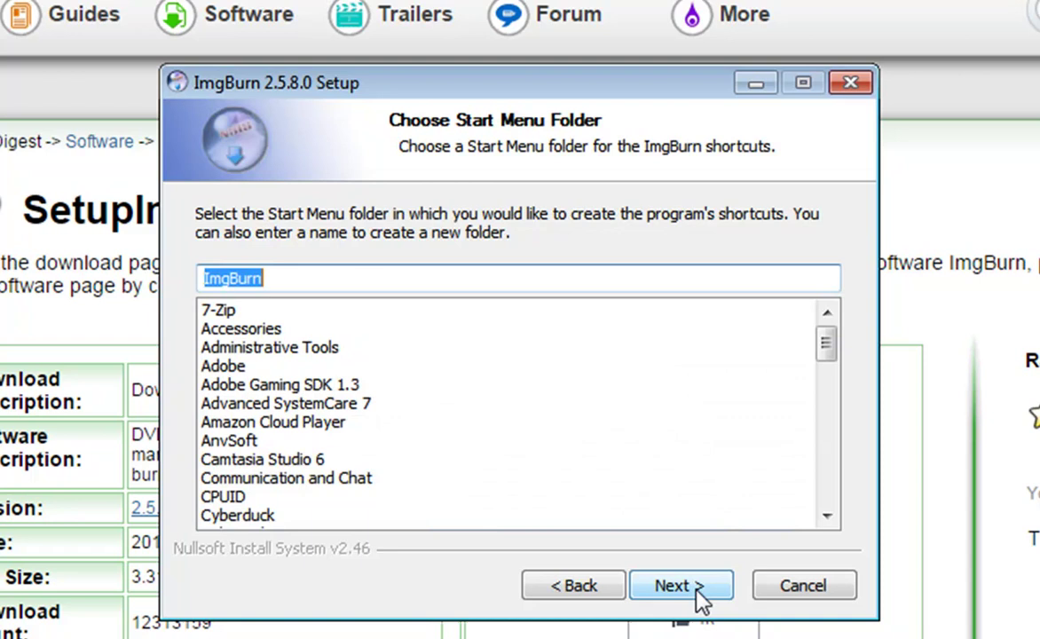
{"action": "left_click", "coordinate": [700, 588]}
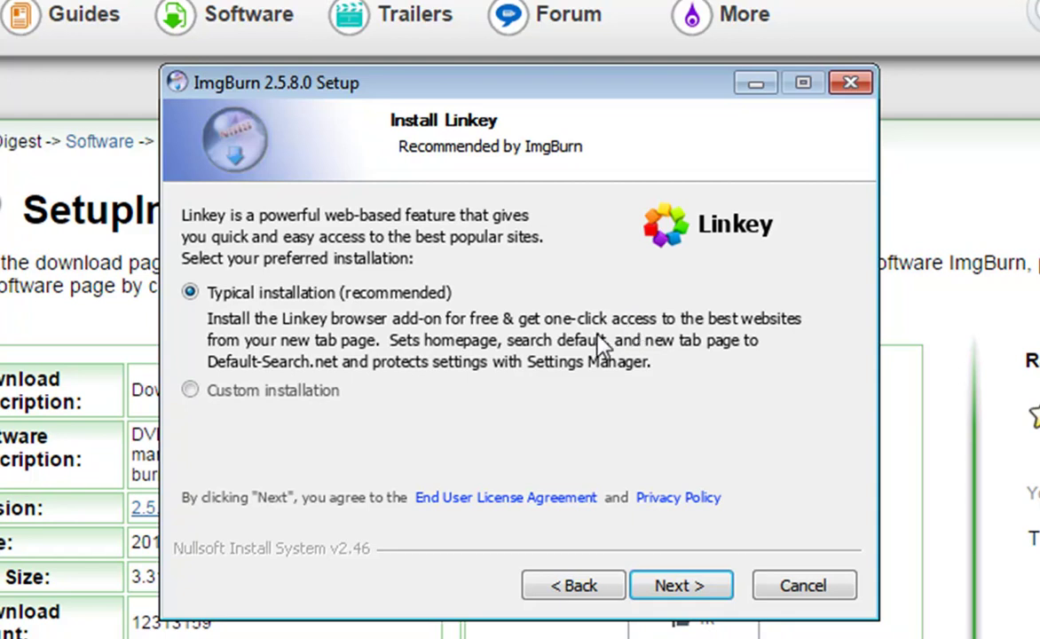
Choose the custom installation for the Linkey offer, uncheck both Default-Search.net options and continue
{"action": "left_click", "coordinate": [184, 392]}
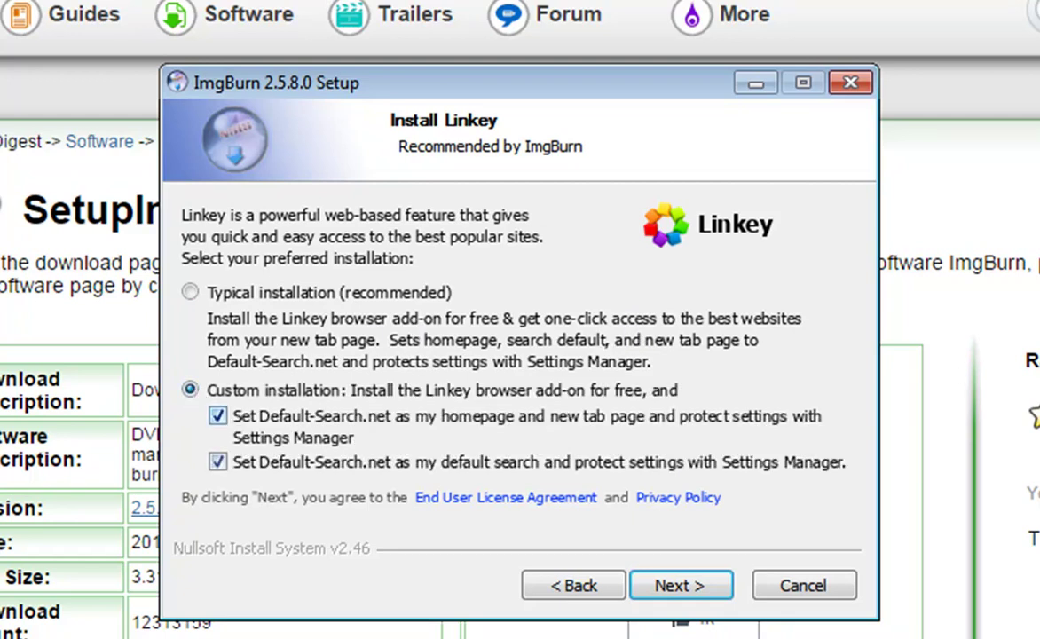
{"action": "left_click", "coordinate": [219, 416]}
{"action": "left_click", "coordinate": [219, 462]}
{"action": "left_click", "coordinate": [664, 586]}
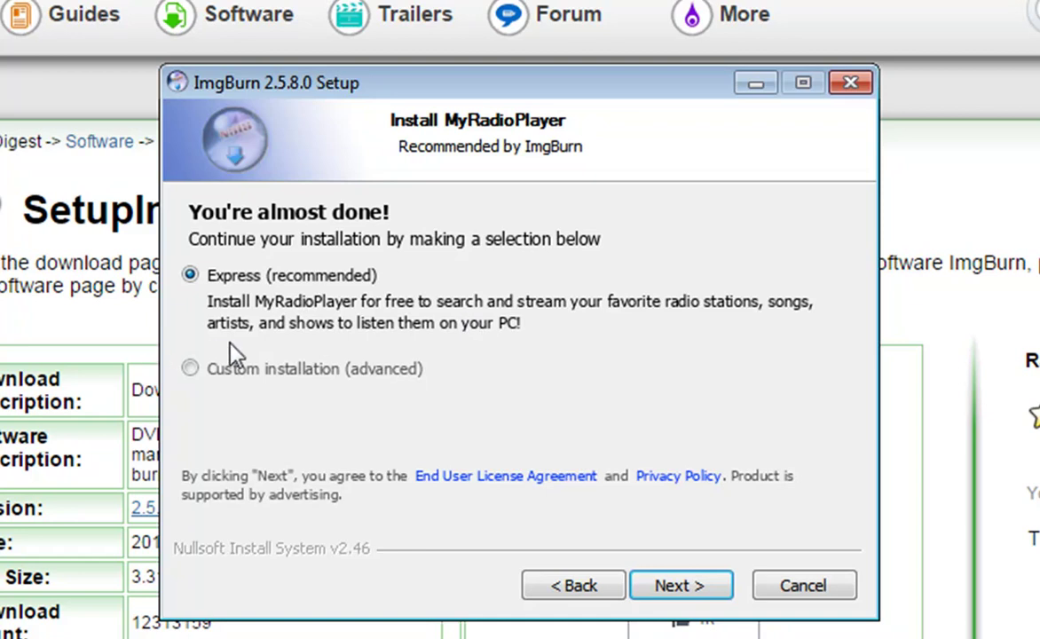
Decline the MyRadioPlayer offer by choosing custom installation and unchecking Install MyRadioPlayer, and continue the setup
{"action": "left_click", "coordinate": [190, 369]}
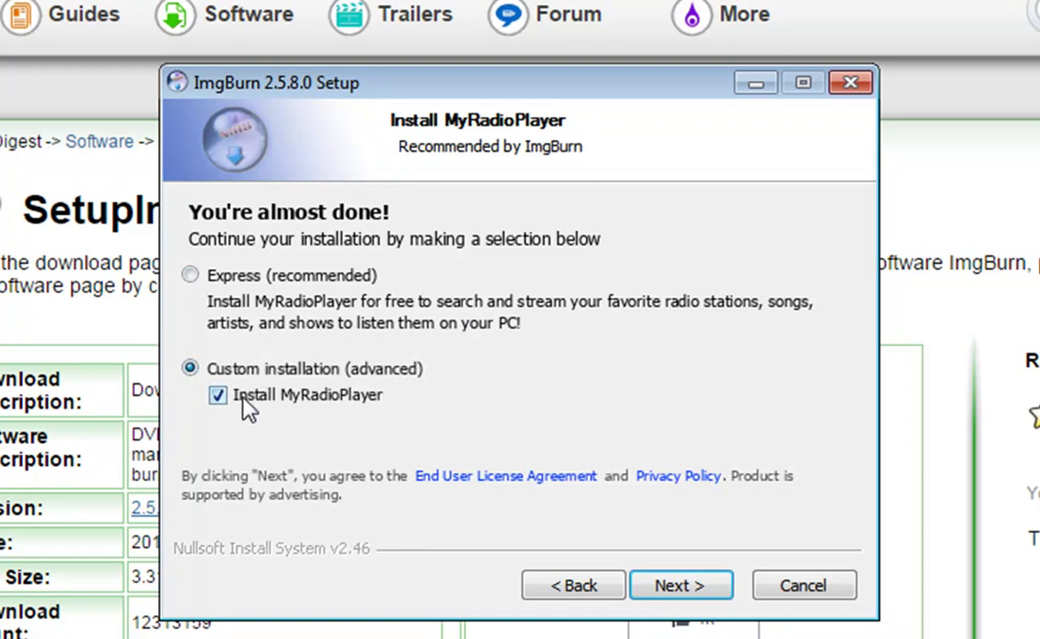
{"action": "left_click", "coordinate": [218, 396]}
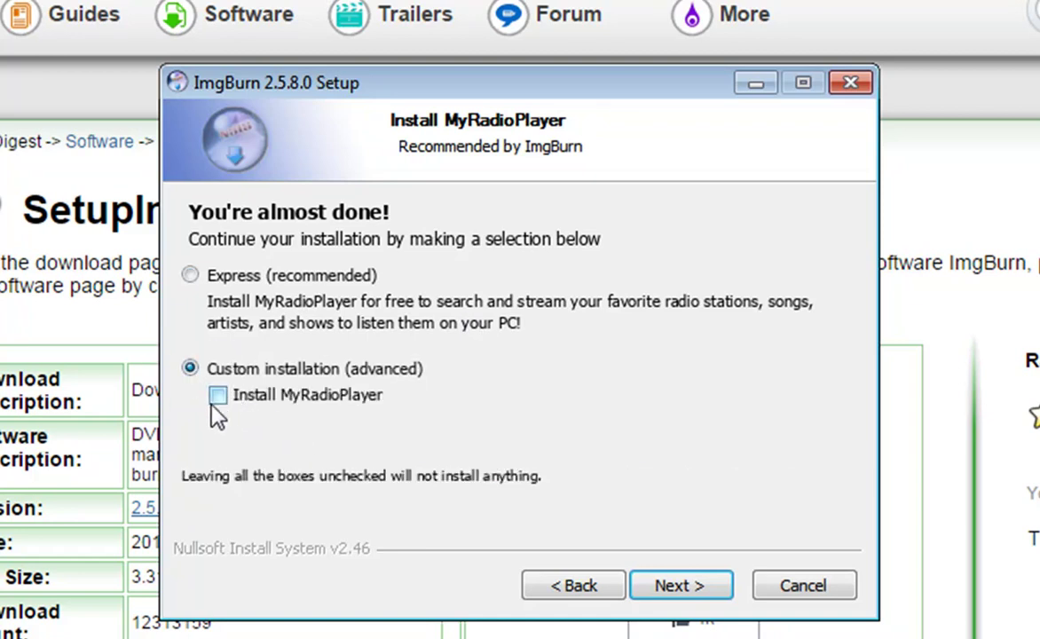
{"action": "left_click", "coordinate": [717, 585]}
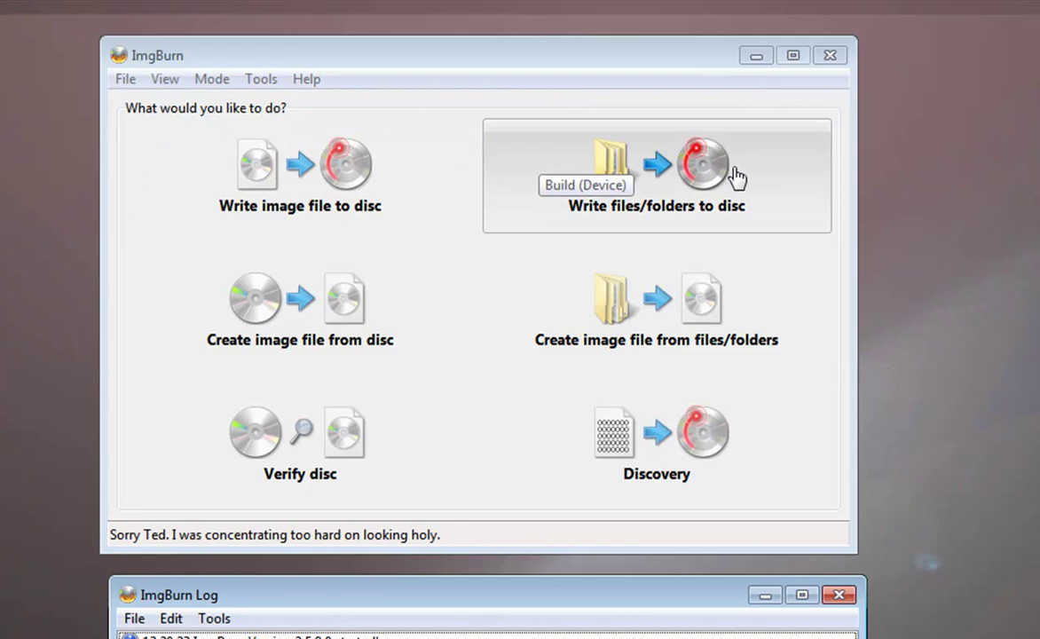
In the Write image file to disc mode, load JasonatPlay.iso from the Desktop as the source, and return to the mode picker
{"action": "left_click", "coordinate": [368, 172]}
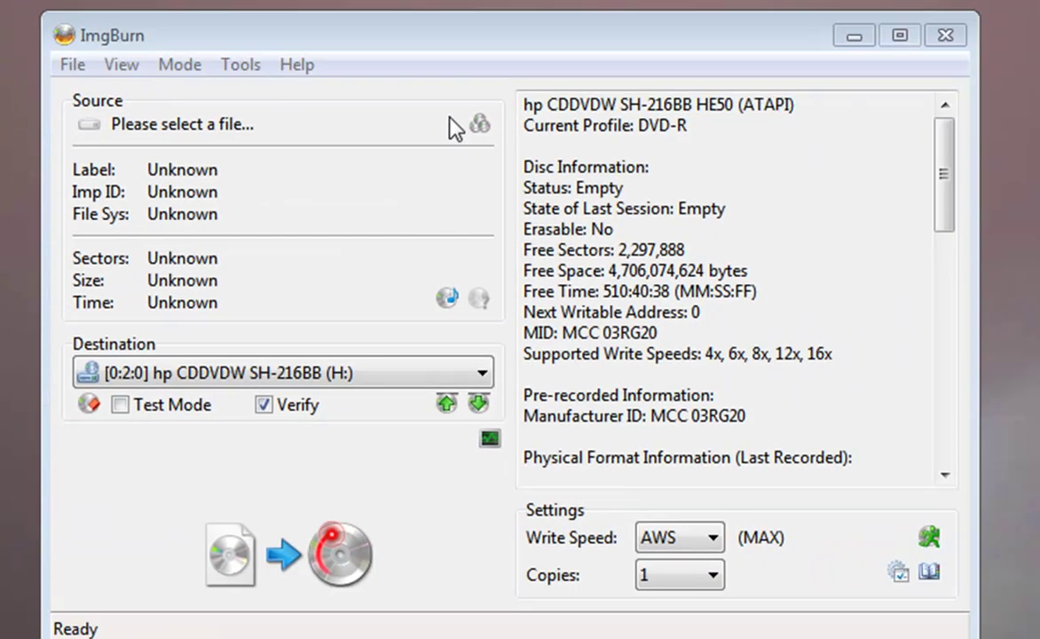
{"action": "left_click", "coordinate": [521, 145]}
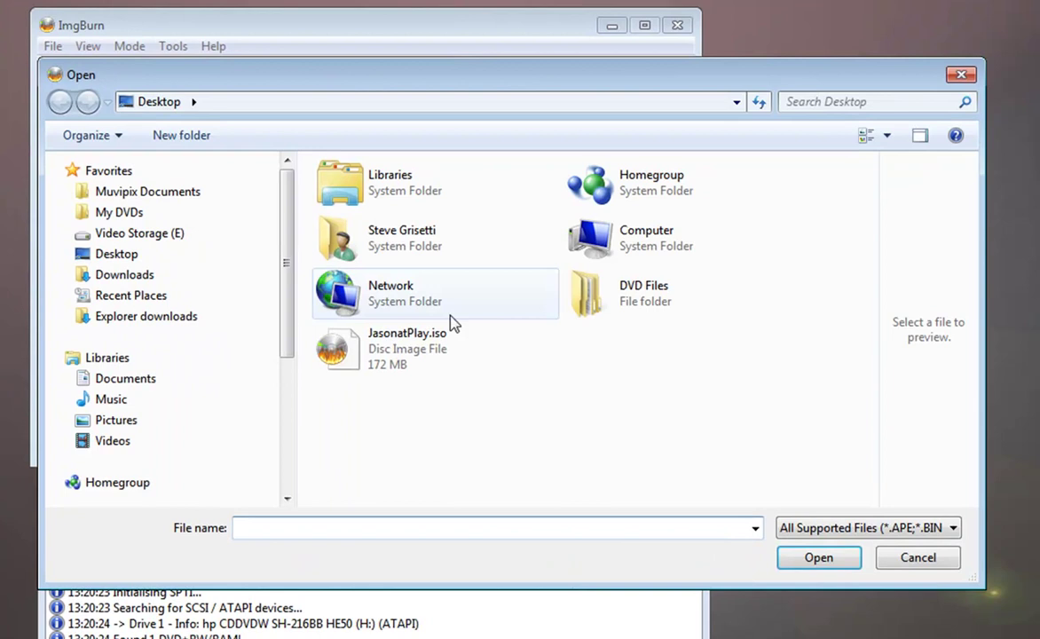
{"action": "left_click", "coordinate": [413, 353]}
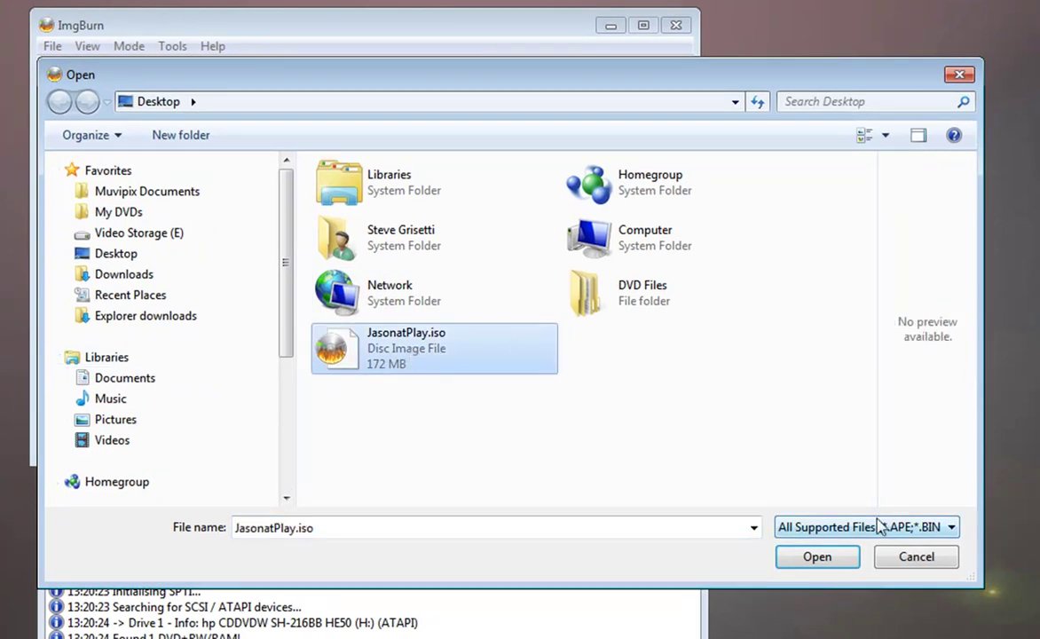
{"action": "left_click", "coordinate": [818, 557]}
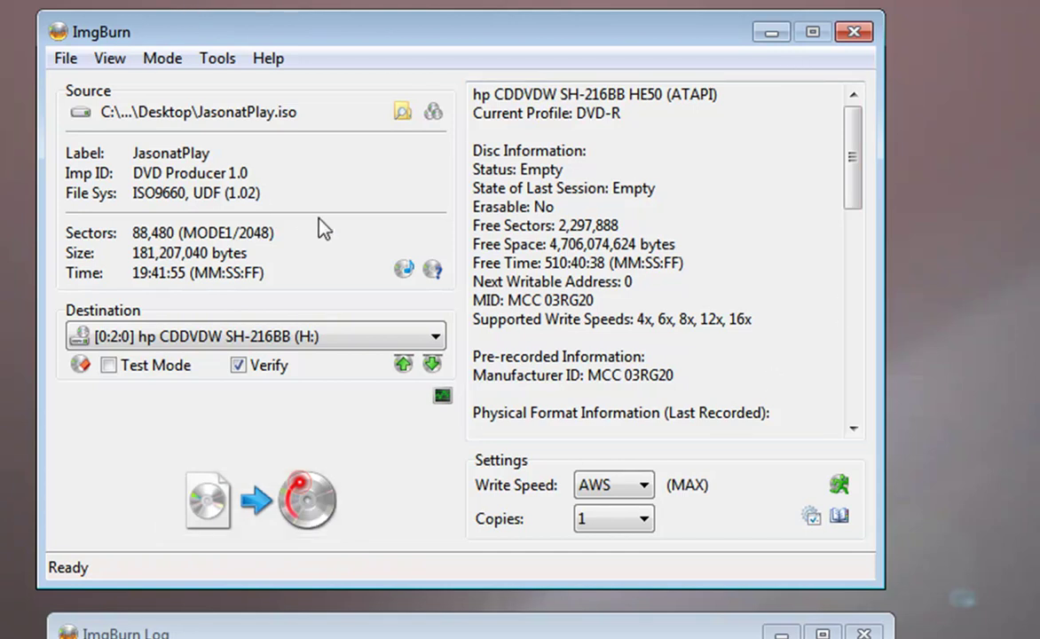
{"action": "left_click", "coordinate": [865, 34]}
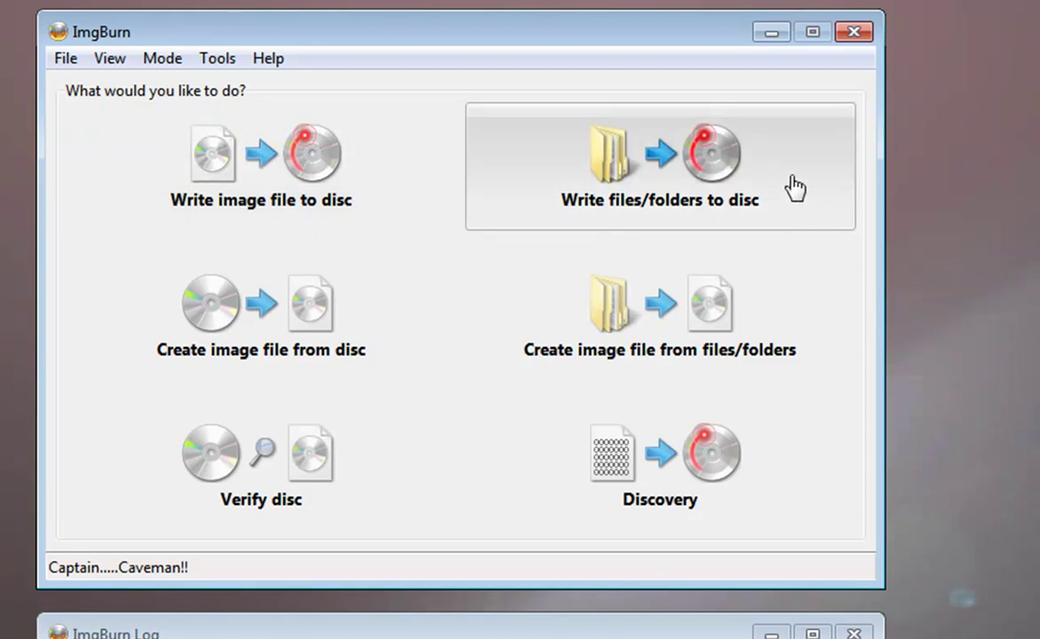
Enter the Write files/folders to disc mode
{"action": "left_click", "coordinate": [750, 169]}
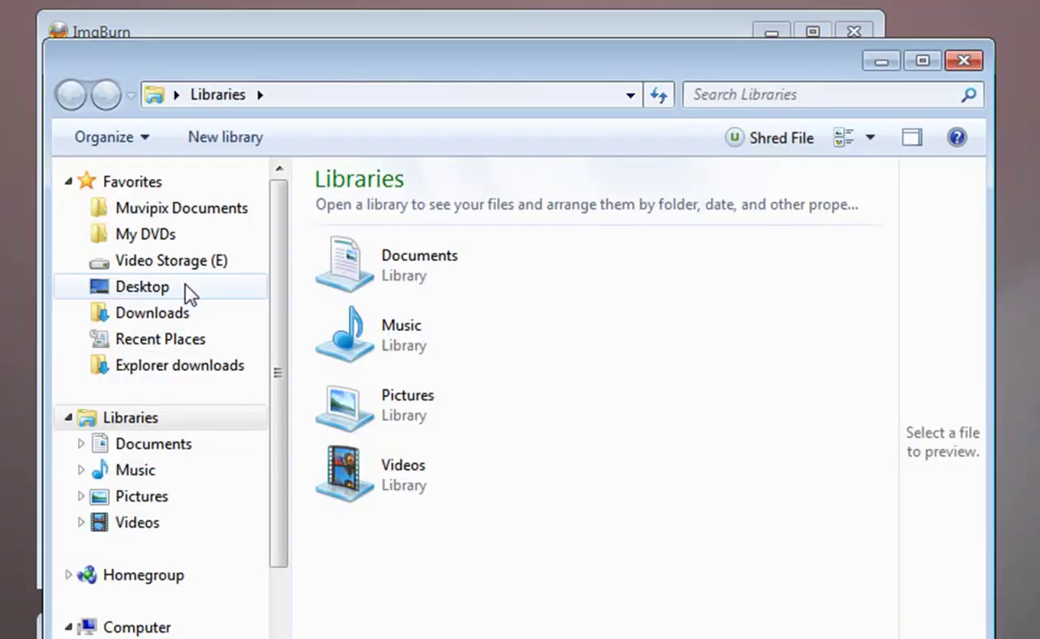
In Windows Explorer, examine the contents of the VIDEO_TS and OpenDVD folders inside JasonAtPlay in the Desktop's DVD Files folder, and close the window
{"action": "left_click", "coordinate": [185, 291]}
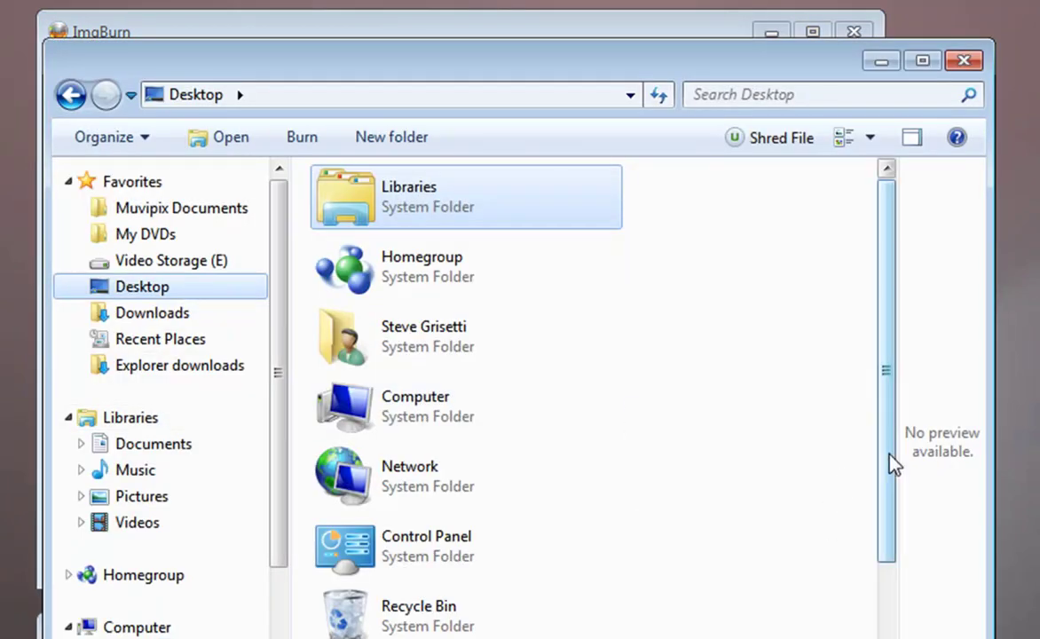
{"action": "left_click_drag", "start_coordinate": [891, 462], "coordinate": [898, 557]}
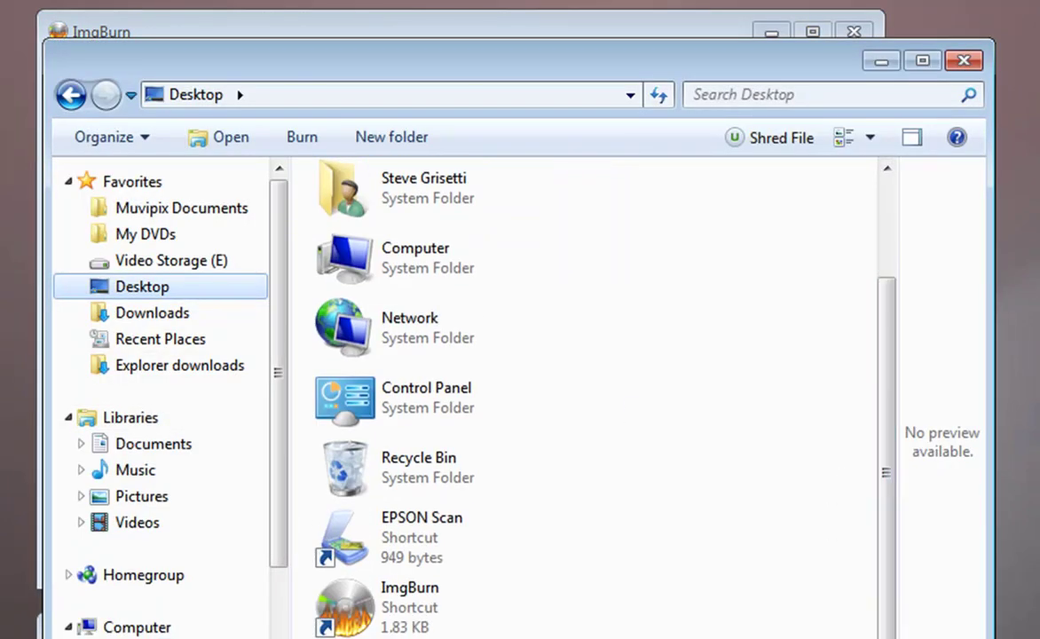
{"action": "double_click", "coordinate": [641, 147]}
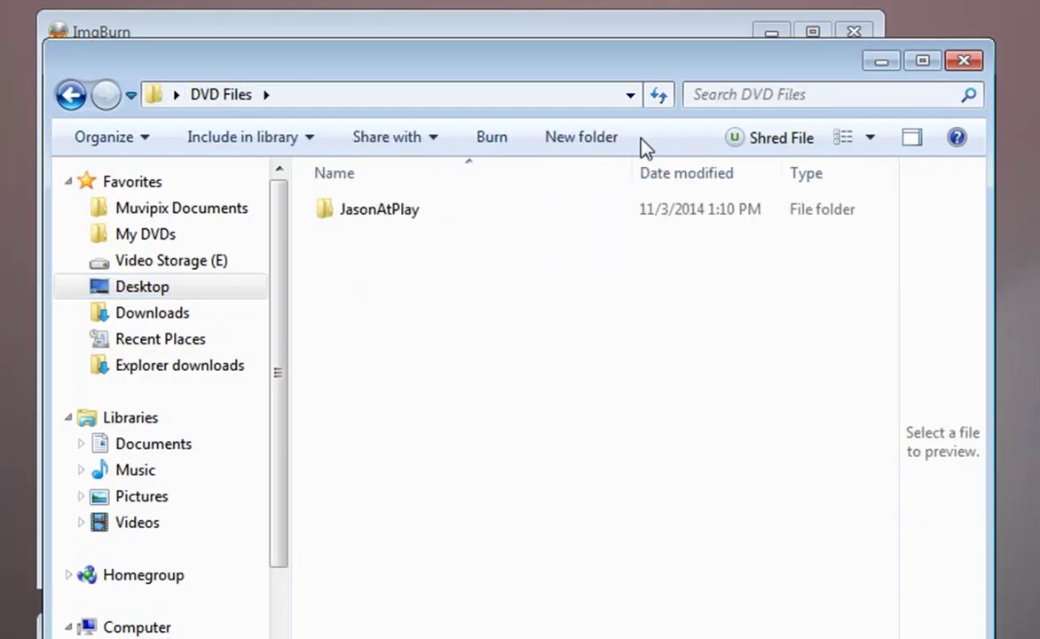
{"action": "double_click", "coordinate": [430, 211]}
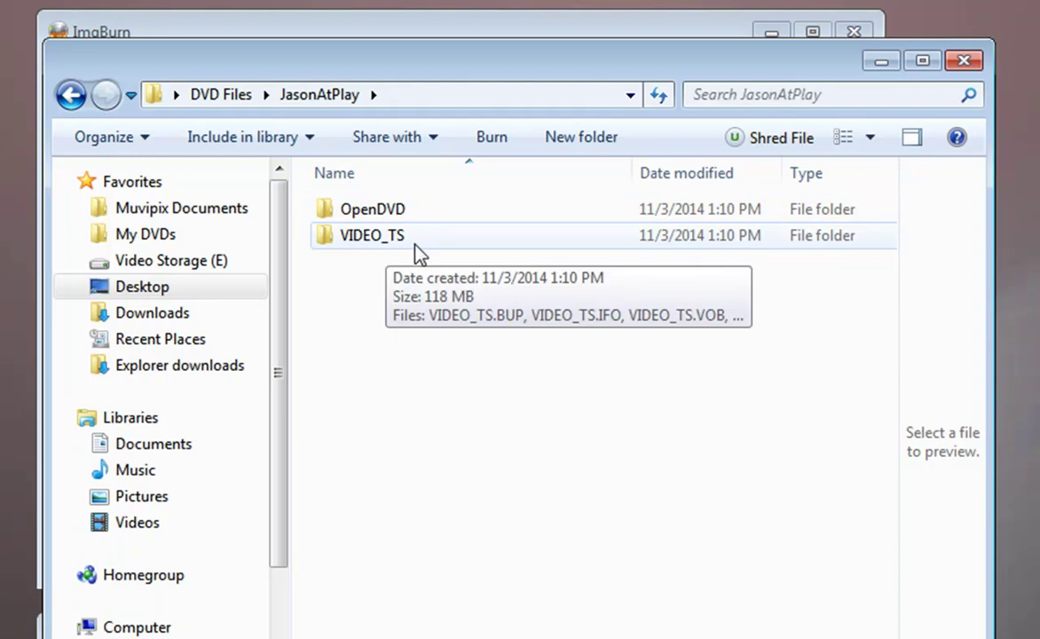
{"action": "double_click", "coordinate": [415, 243]}
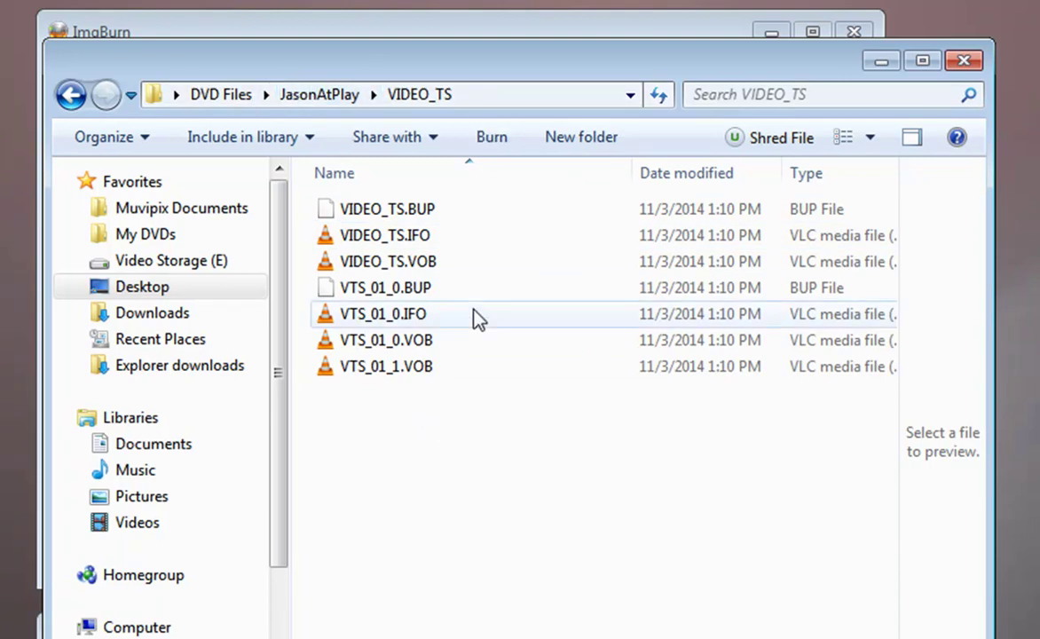
{"action": "left_click", "coordinate": [325, 94]}
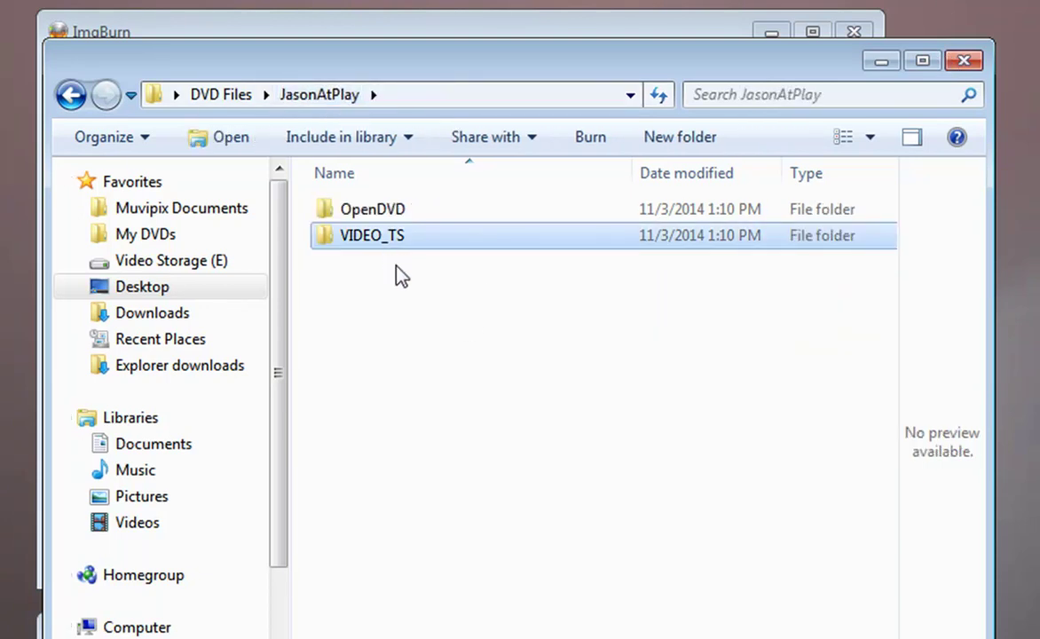
{"action": "double_click", "coordinate": [405, 210]}
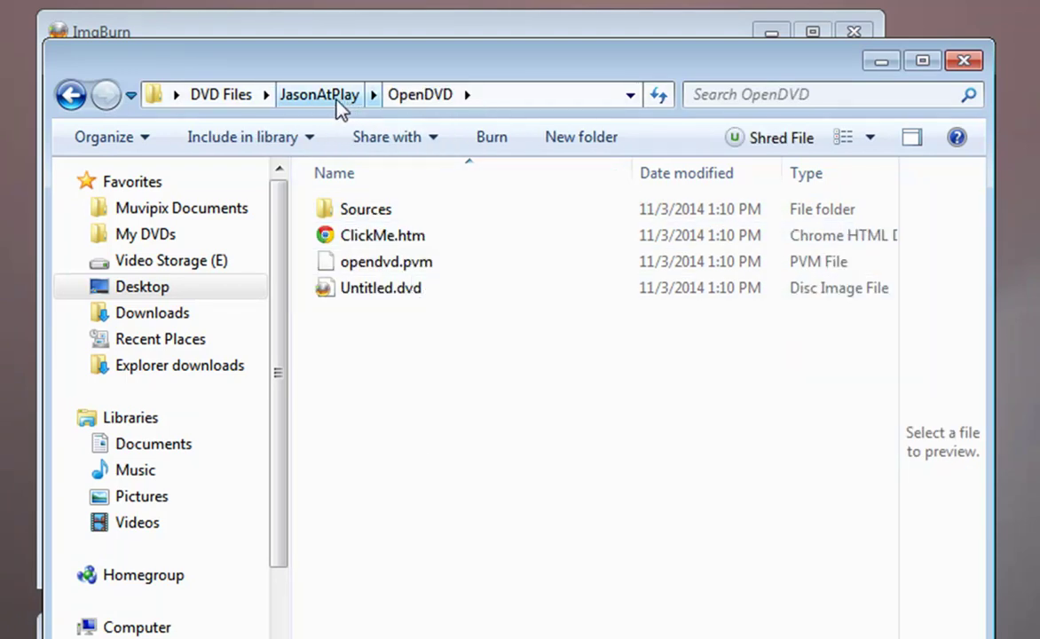
{"action": "left_click", "coordinate": [963, 60]}
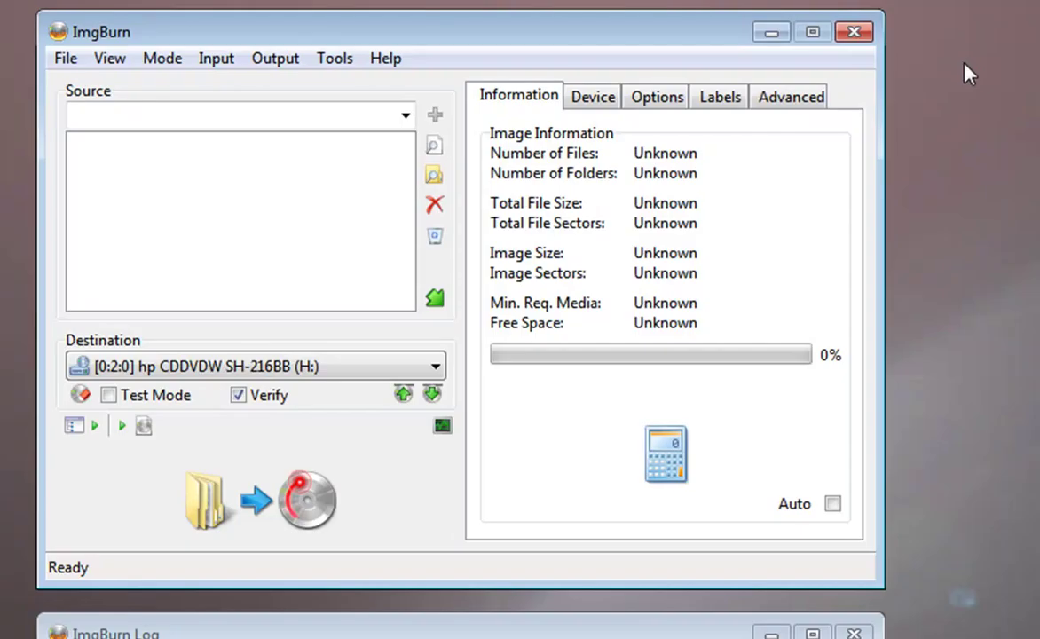
Add the VIDEO_TS folder from DVD Files\JasonAtPlay on the Desktop as the source to write to disc
{"action": "left_click", "coordinate": [433, 178]}
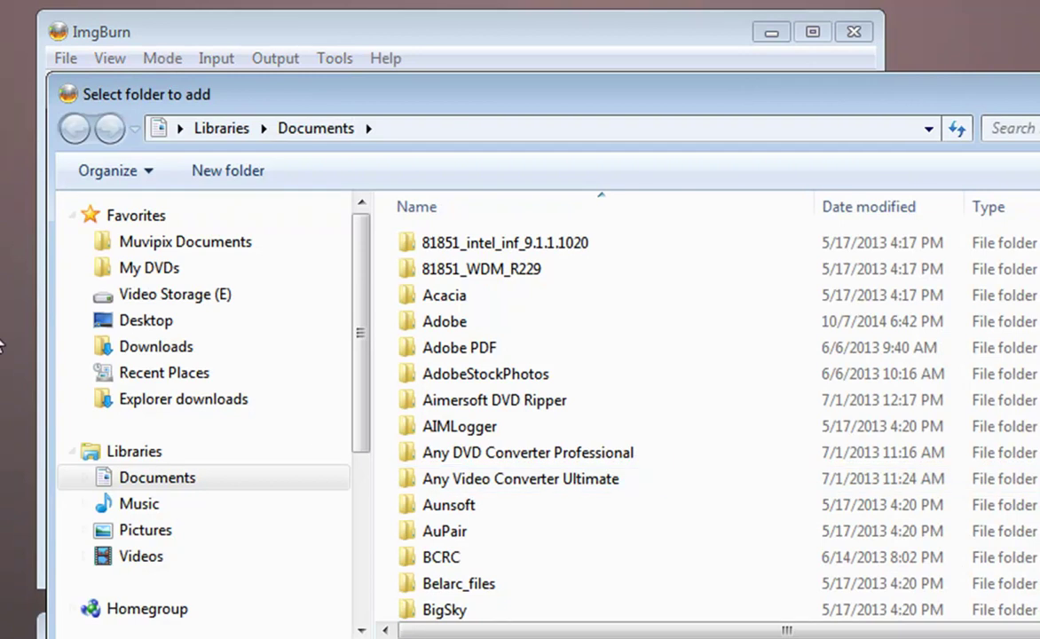
{"action": "left_click", "coordinate": [185, 322]}
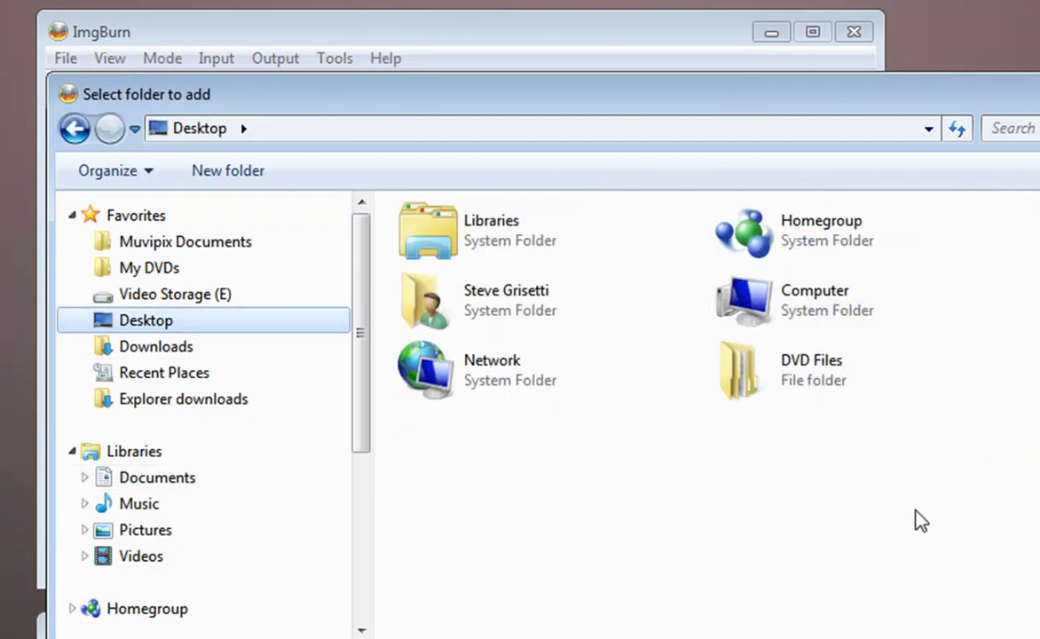
{"action": "double_click", "coordinate": [804, 360]}
{"action": "double_click", "coordinate": [460, 244]}
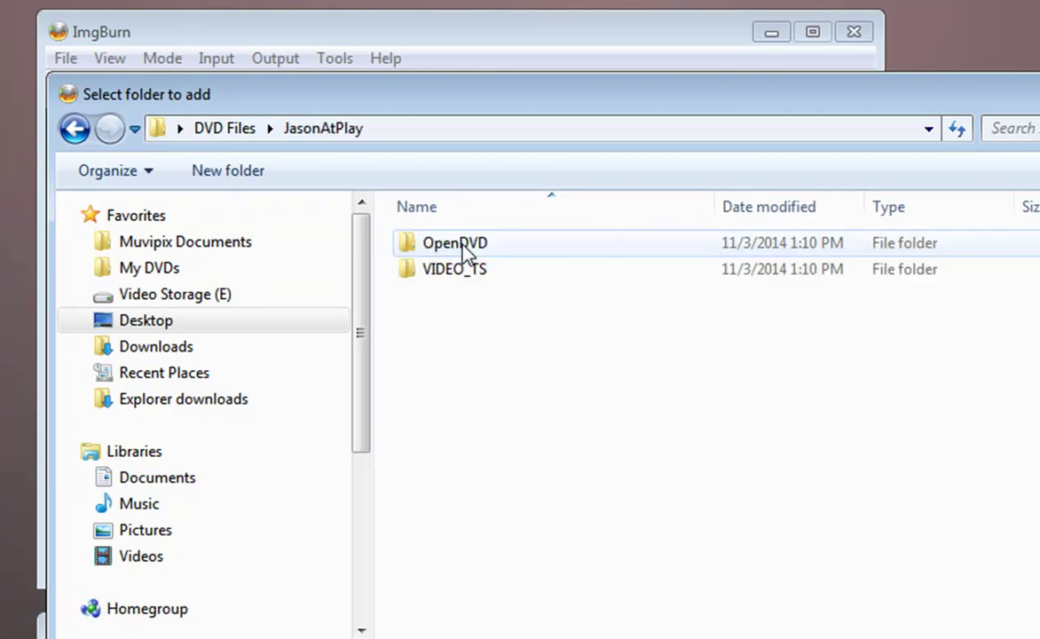
{"action": "left_click", "coordinate": [488, 272]}
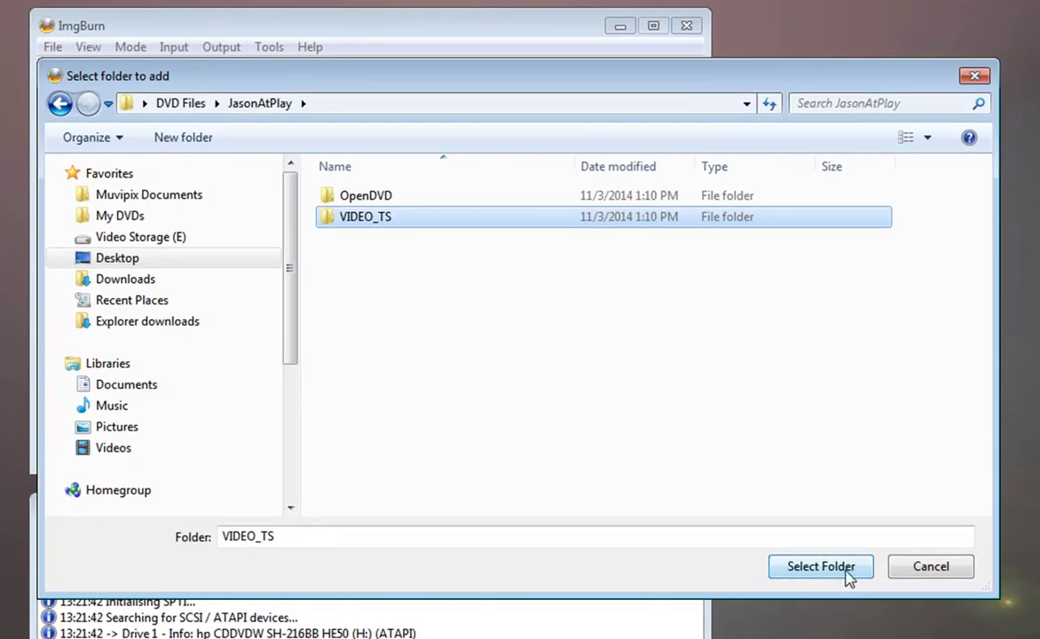
{"action": "left_click", "coordinate": [849, 573]}
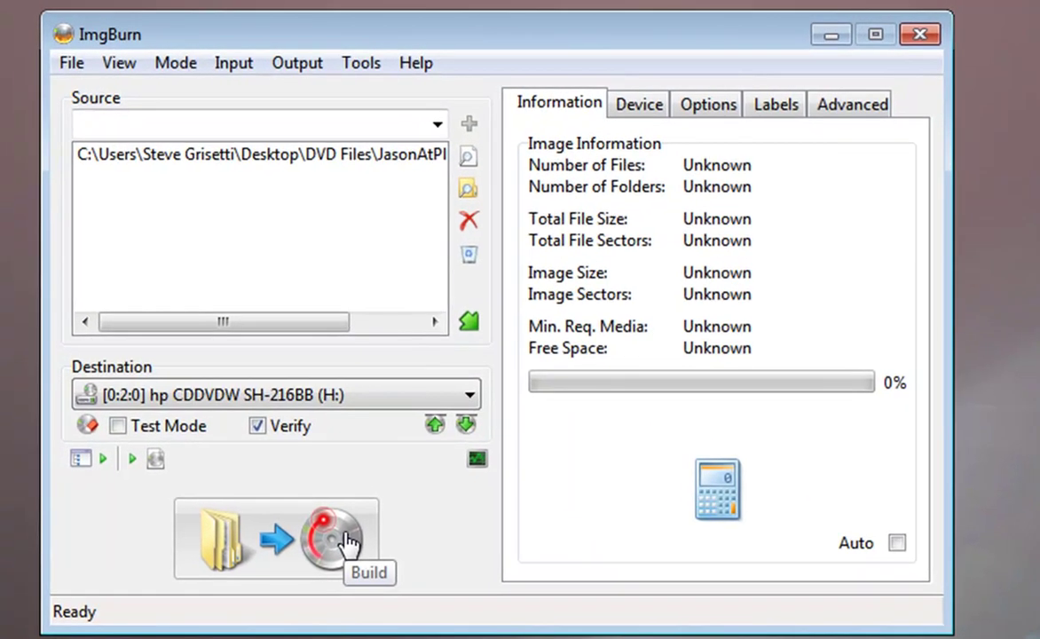